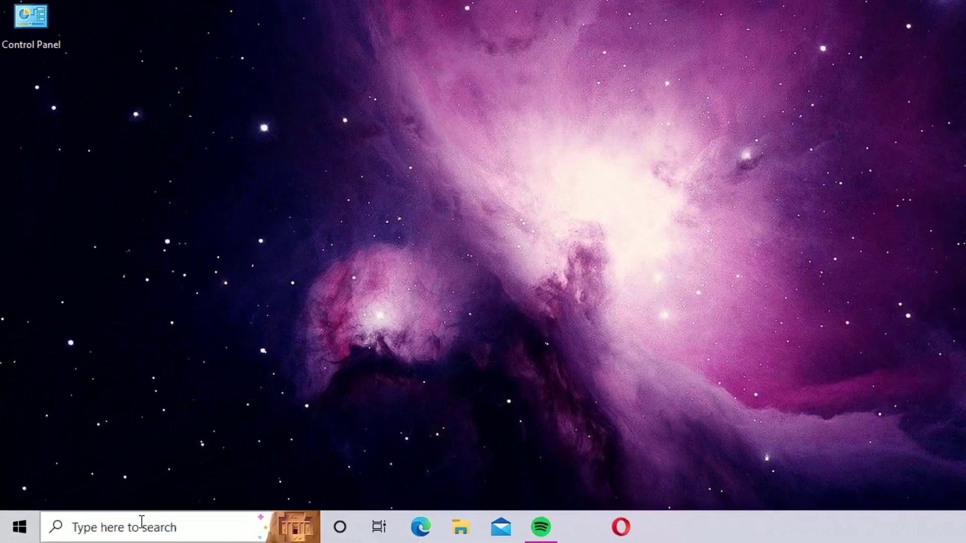
- Open Settings from a 'settings' search and show Update & Security > Troubleshoot > Additional troubleshooters
{"action": "left_click", "coordinate": [141, 522]}
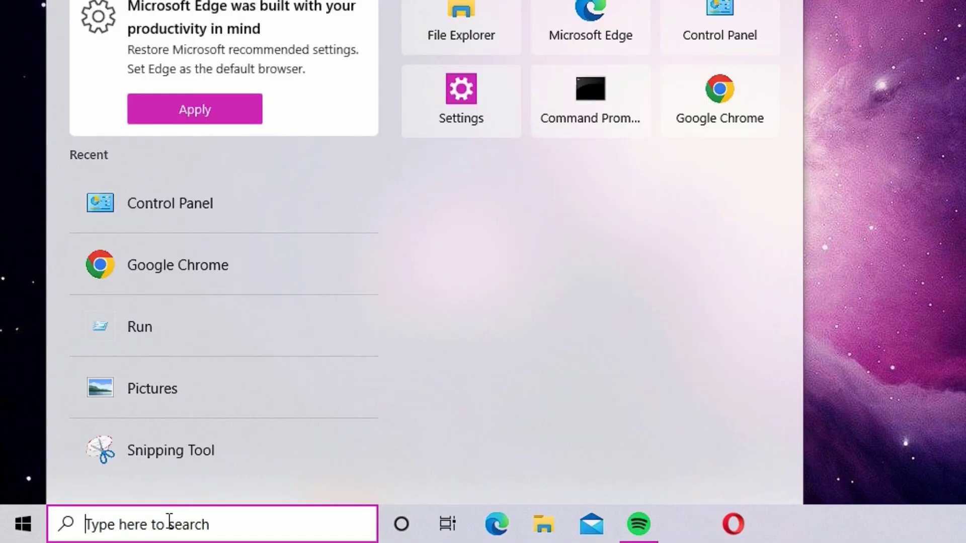
{"action": "type", "text": "settings"}
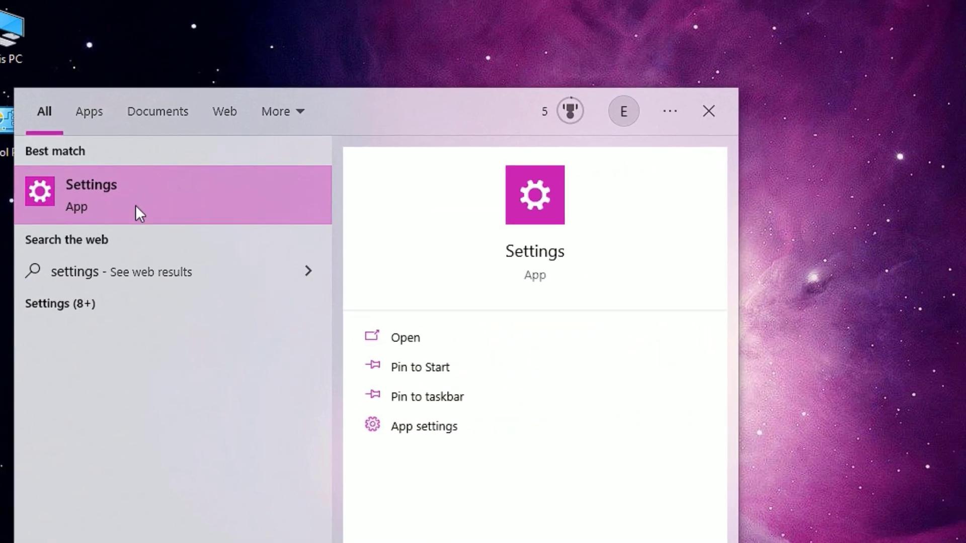
{"action": "left_click", "coordinate": [173, 201]}
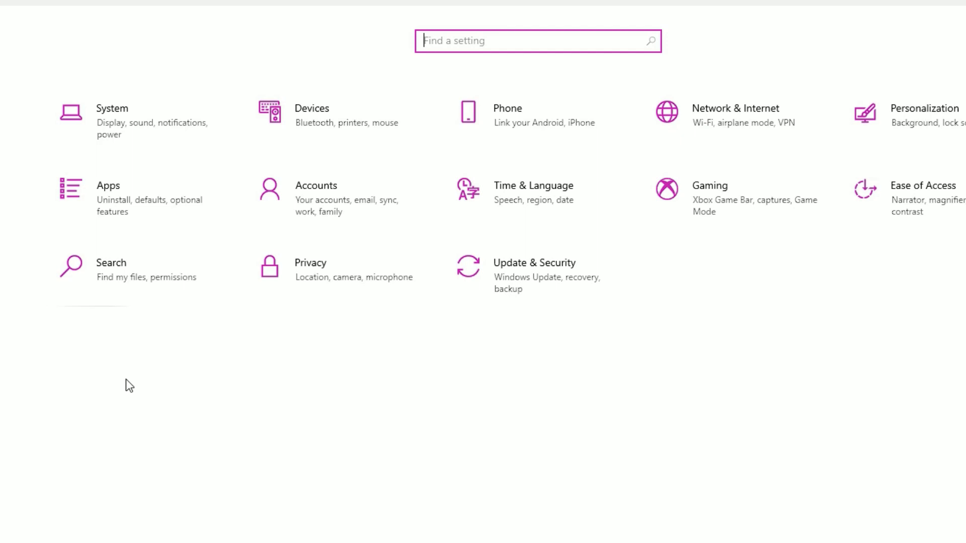
{"action": "left_click", "coordinate": [528, 292]}
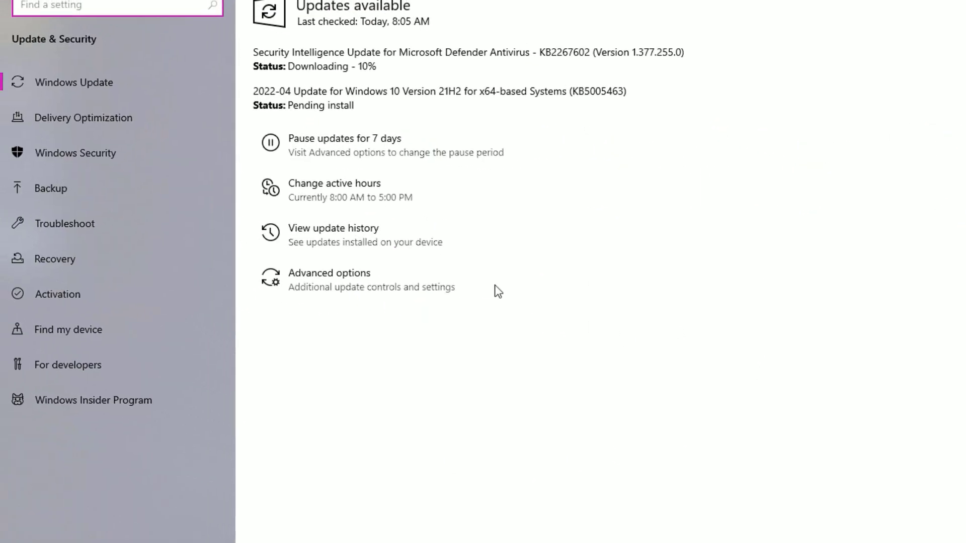
{"action": "left_click", "coordinate": [99, 231]}
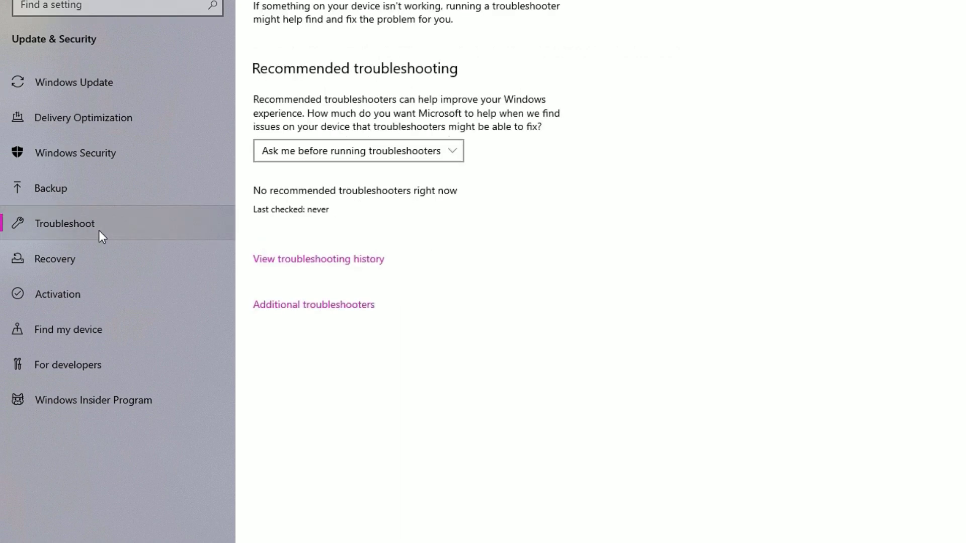
{"action": "left_click", "coordinate": [286, 311]}
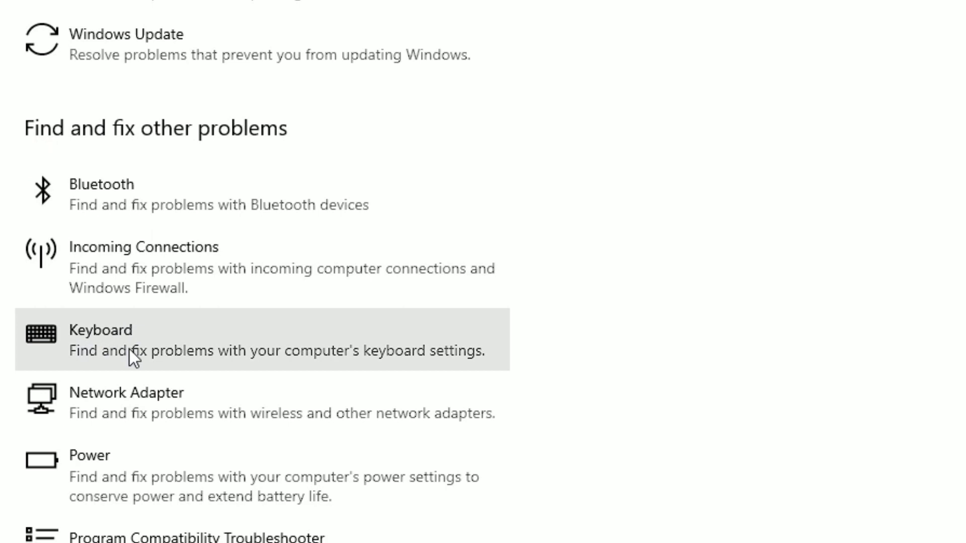
- Run the Keyboard troubleshooter until it reports no changes needed, then close it
{"action": "left_click", "coordinate": [129, 349]}
{"action": "left_click", "coordinate": [448, 409]}
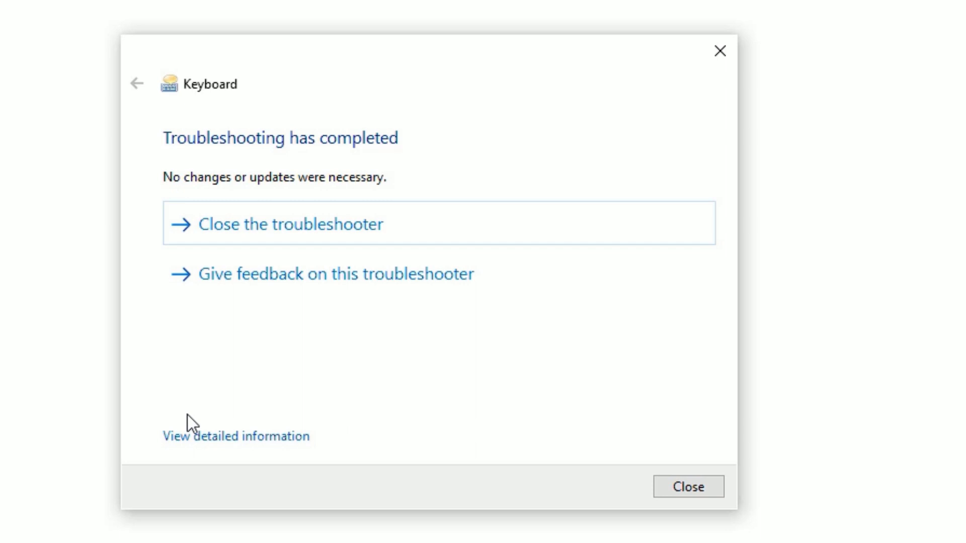
{"action": "left_click", "coordinate": [709, 486]}
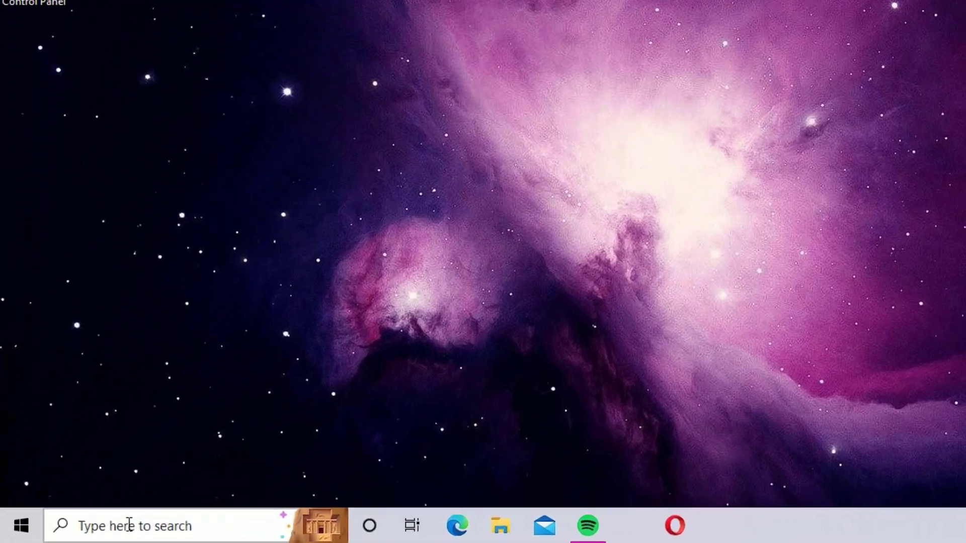
- Reopen Settings via search and switch on Use Filter Keys under Ease of Access > Keyboard
{"action": "left_click", "coordinate": [73, 533]}
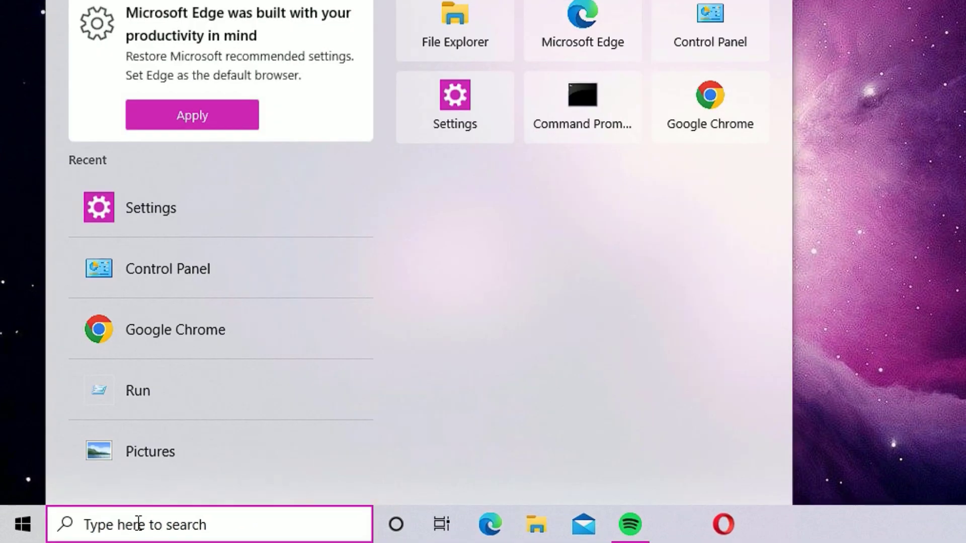
{"action": "type", "text": "settings"}
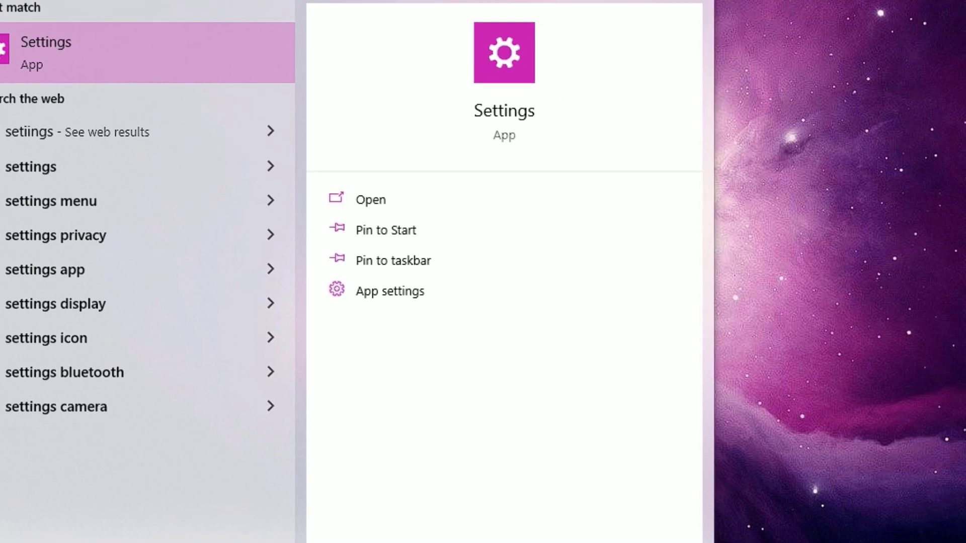
{"action": "key", "text": "Return"}
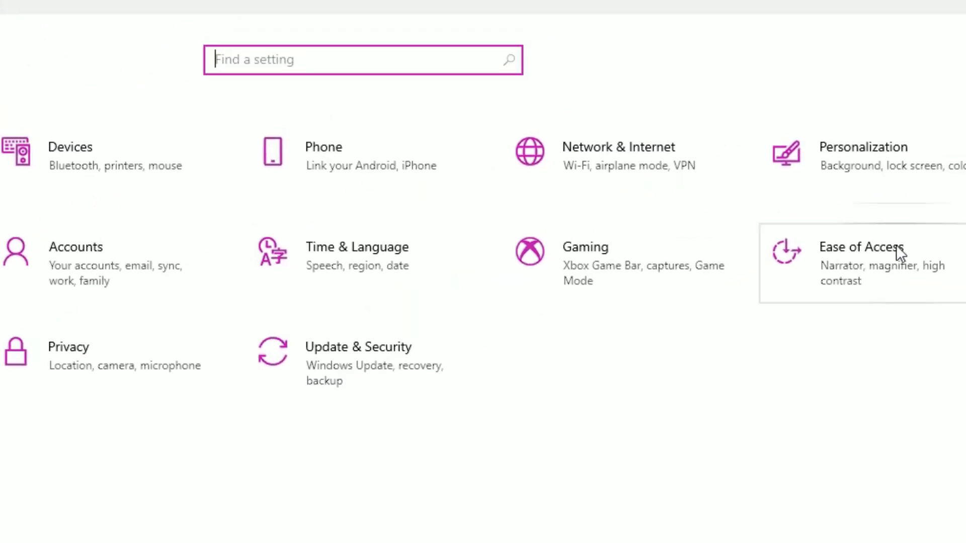
{"action": "left_click", "coordinate": [825, 267]}
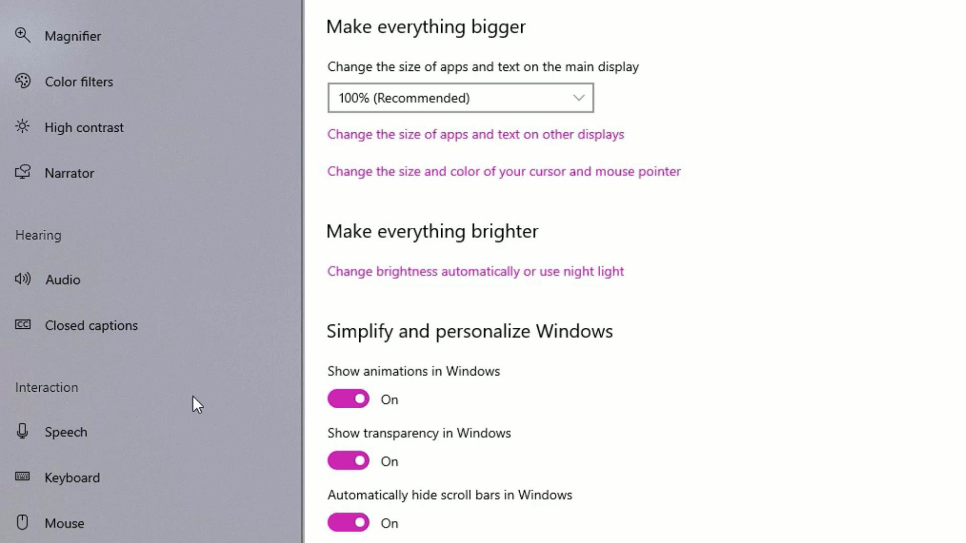
{"action": "left_click", "coordinate": [40, 486]}
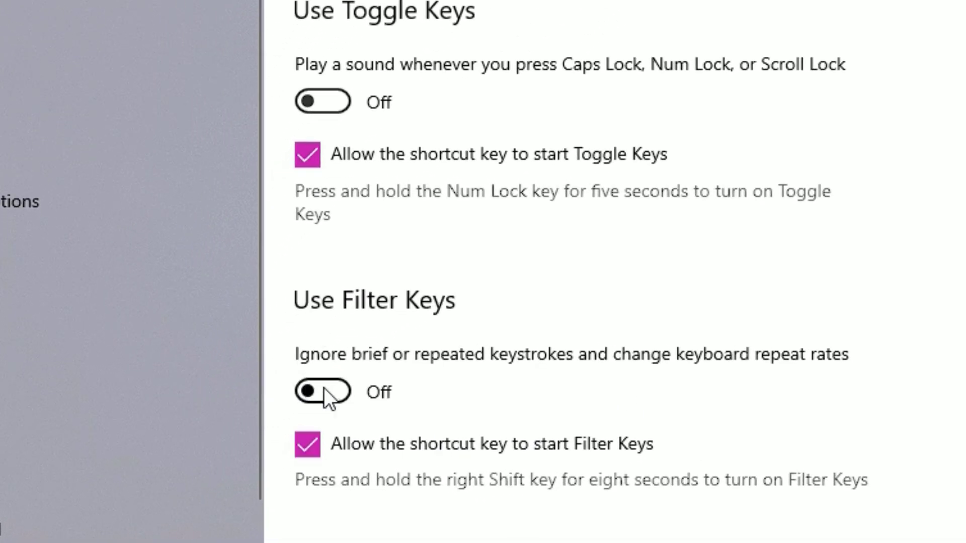
{"action": "left_click", "coordinate": [324, 389]}
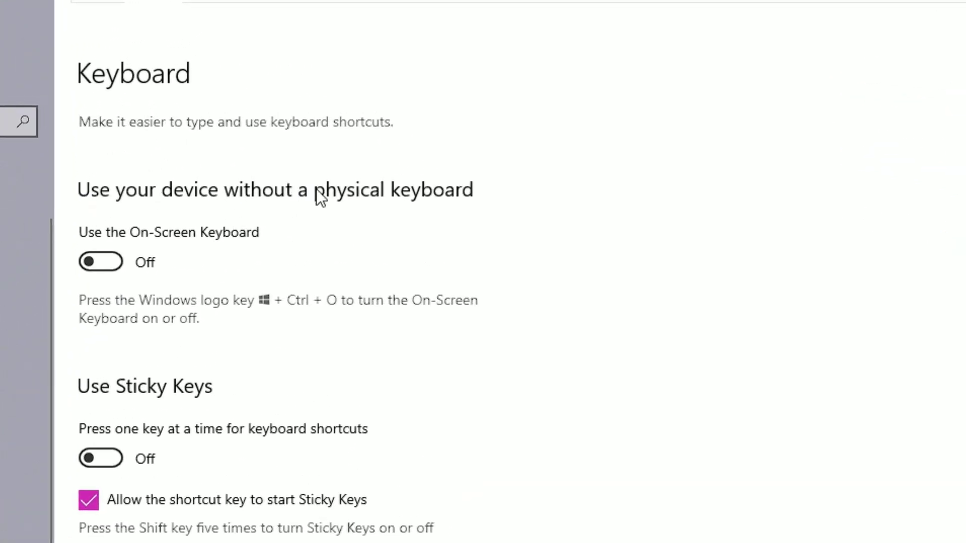
- Turn on the On-Screen Keyboard, close Settings, and move the keyboard window lower left
{"action": "left_click", "coordinate": [103, 262]}
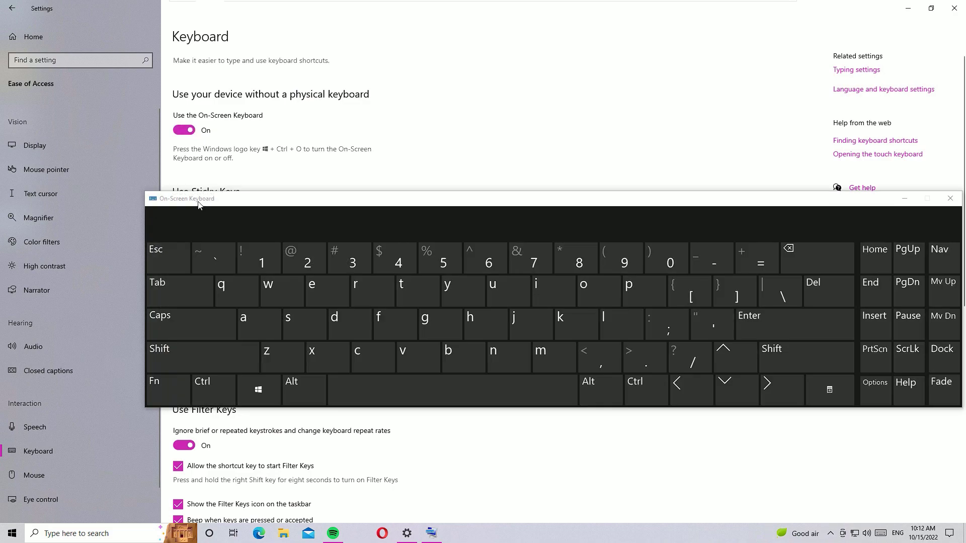
{"action": "left_click", "coordinate": [954, 8]}
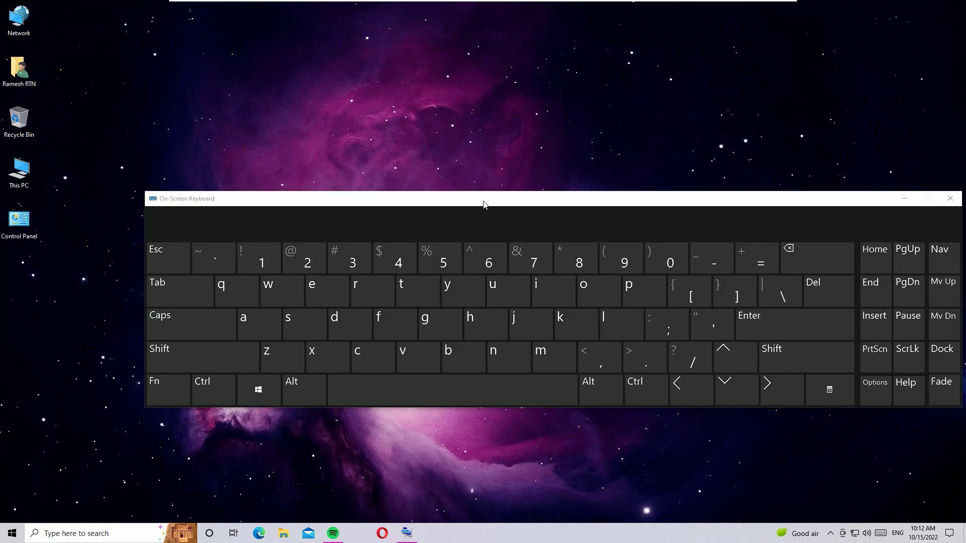
{"action": "left_click_drag", "start_coordinate": [483, 204], "coordinate": [417, 281]}
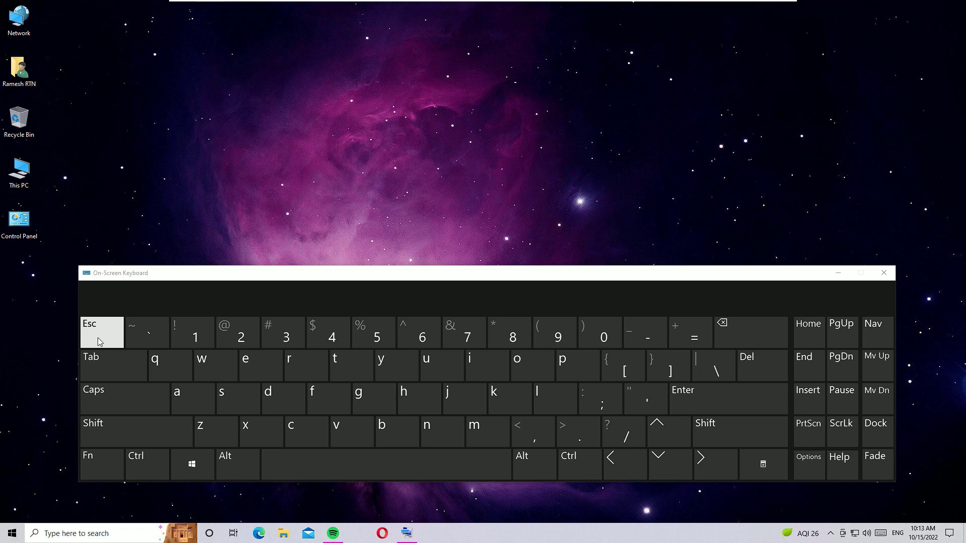
- Search Windows for 'device' using the On-Screen Keyboard keys, bringing up Device Manager
{"action": "left_click", "coordinate": [65, 534]}
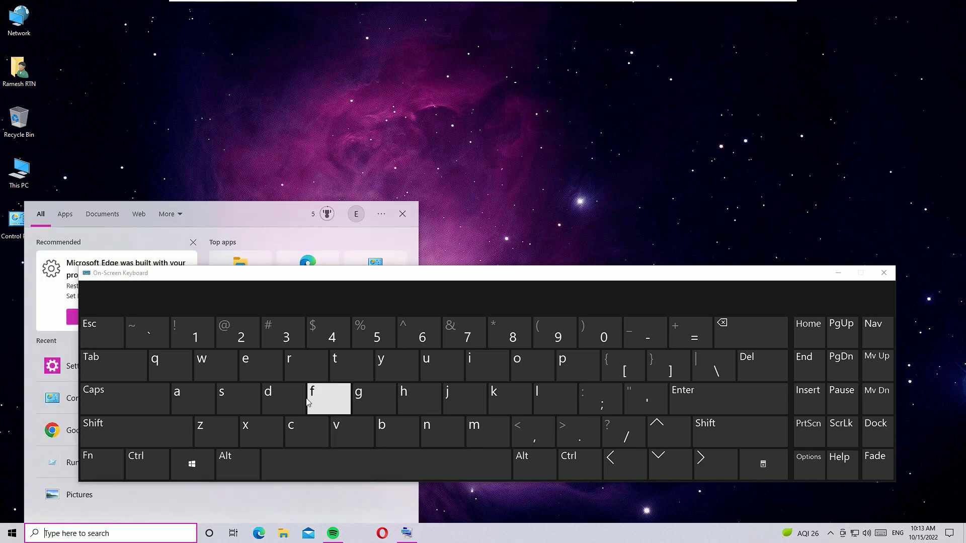
{"action": "left_click", "coordinate": [273, 396]}
{"action": "left_click", "coordinate": [262, 364]}
{"action": "left_click", "coordinate": [336, 427]}
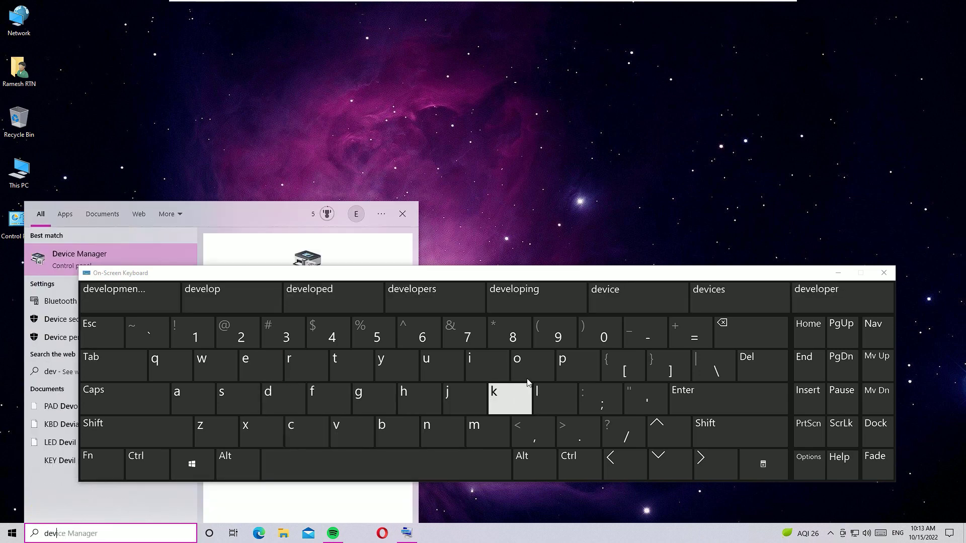
{"action": "left_click", "coordinate": [493, 367]}
{"action": "left_click", "coordinate": [302, 425]}
{"action": "left_click", "coordinate": [133, 297]}
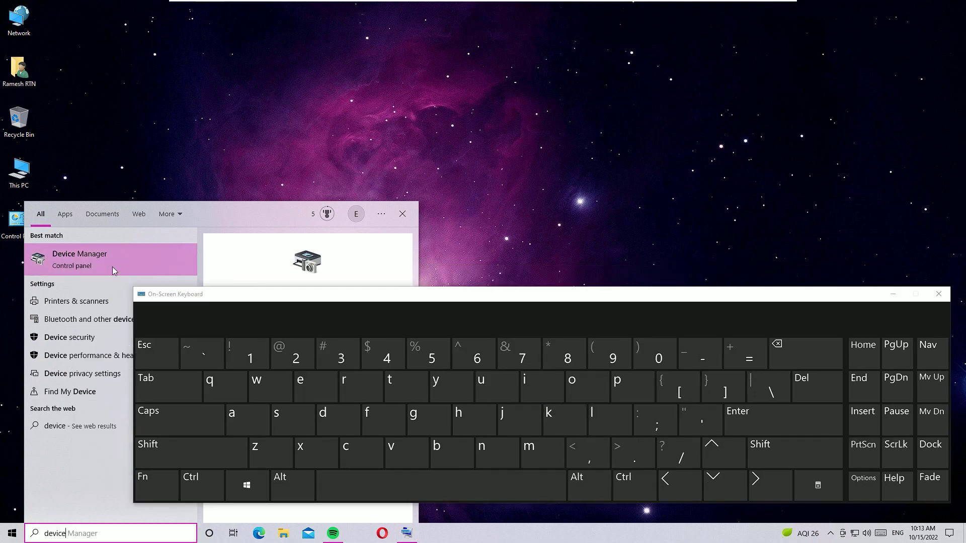
- In Device Manager, expand Keyboards and start updating the Standard PS/2 Keyboard driver
{"action": "left_click", "coordinate": [80, 260]}
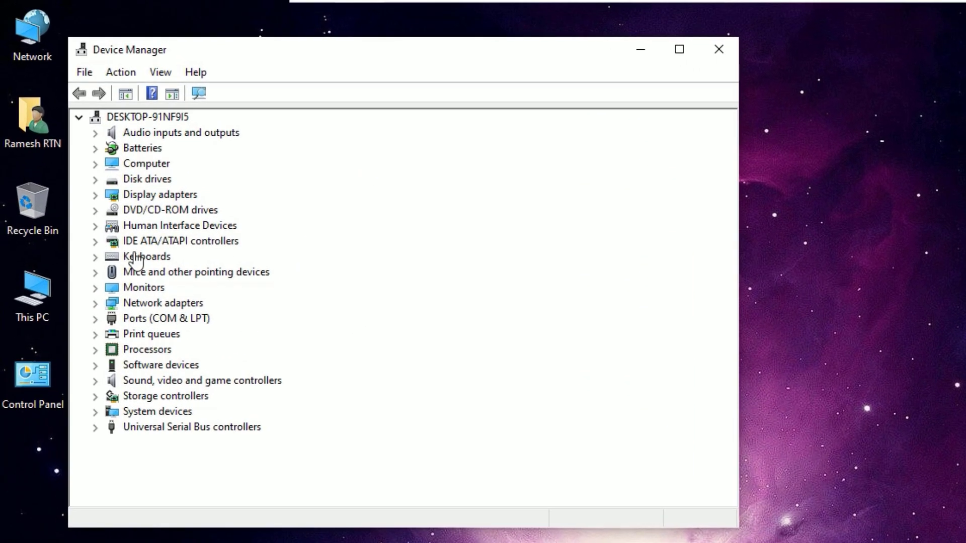
{"action": "double_click", "coordinate": [135, 257]}
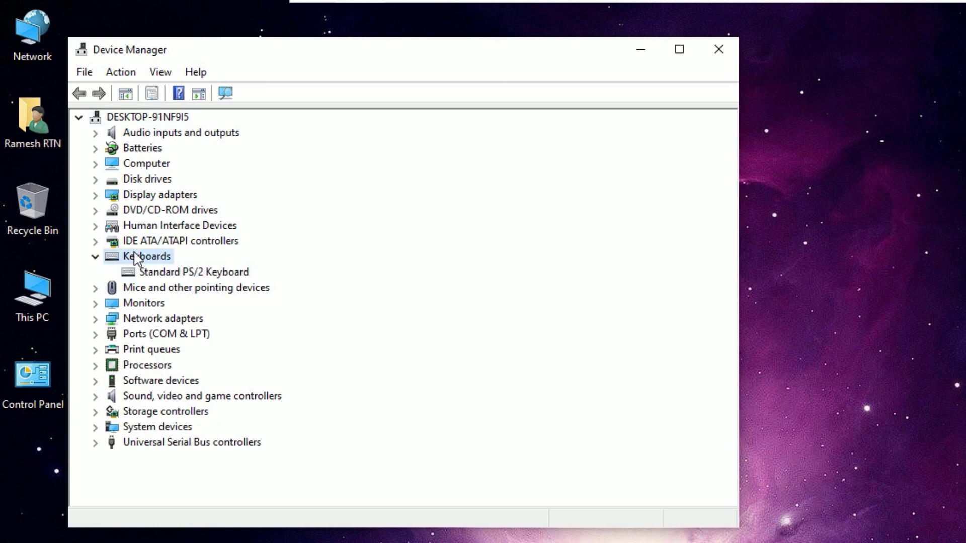
{"action": "left_click", "coordinate": [157, 274]}
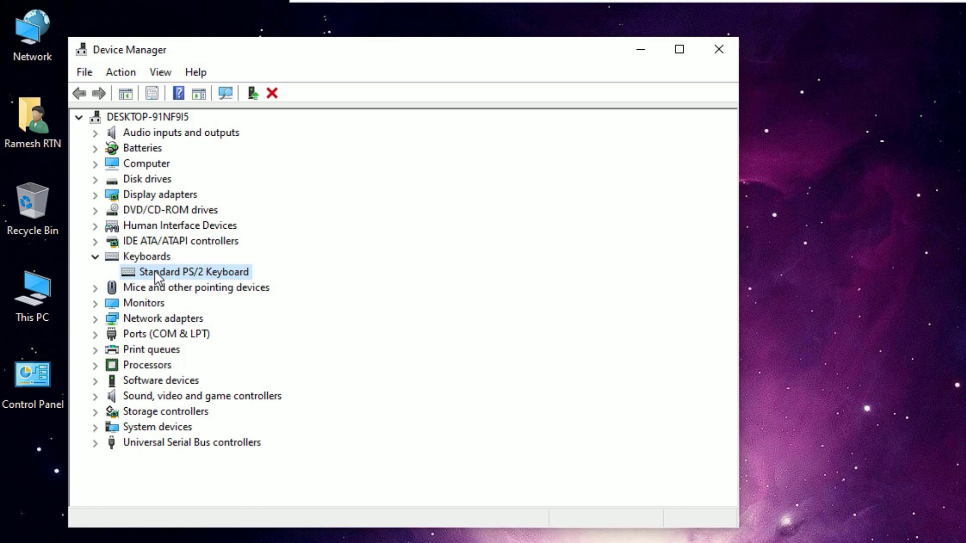
{"action": "right_click", "coordinate": [157, 276]}
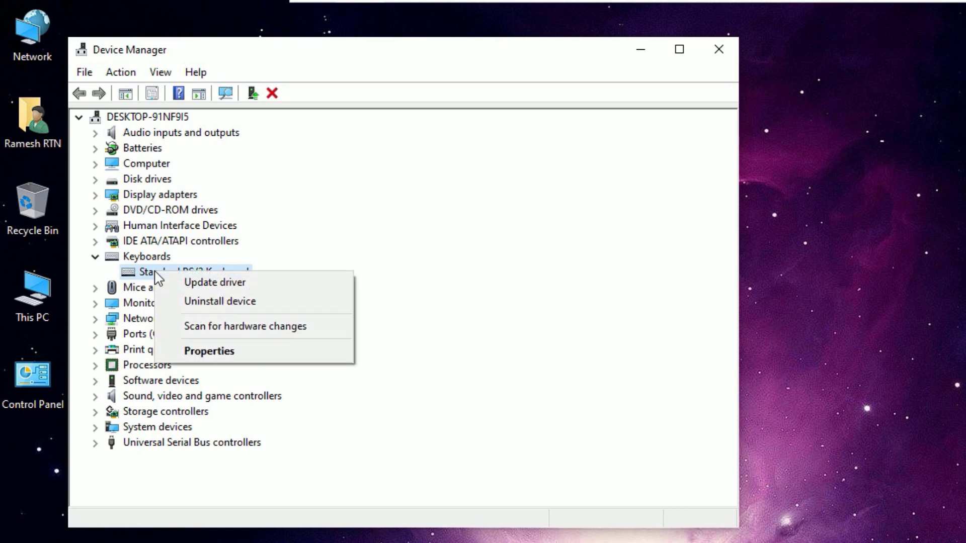
{"action": "left_click", "coordinate": [221, 281]}
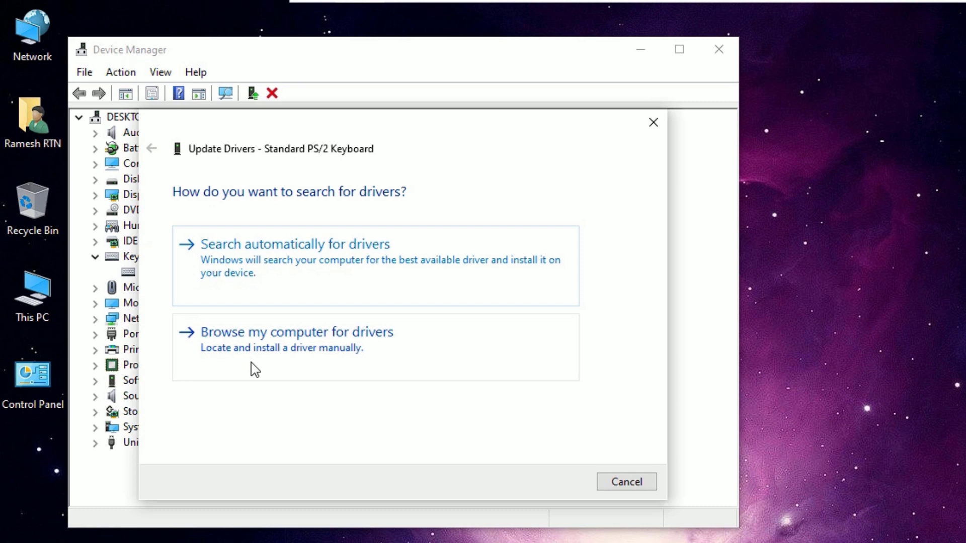
- Install the Standard PS/2 Keyboard model from drivers already on the computer and accept the restart
{"action": "left_click", "coordinate": [254, 370]}
{"action": "left_click", "coordinate": [245, 398]}
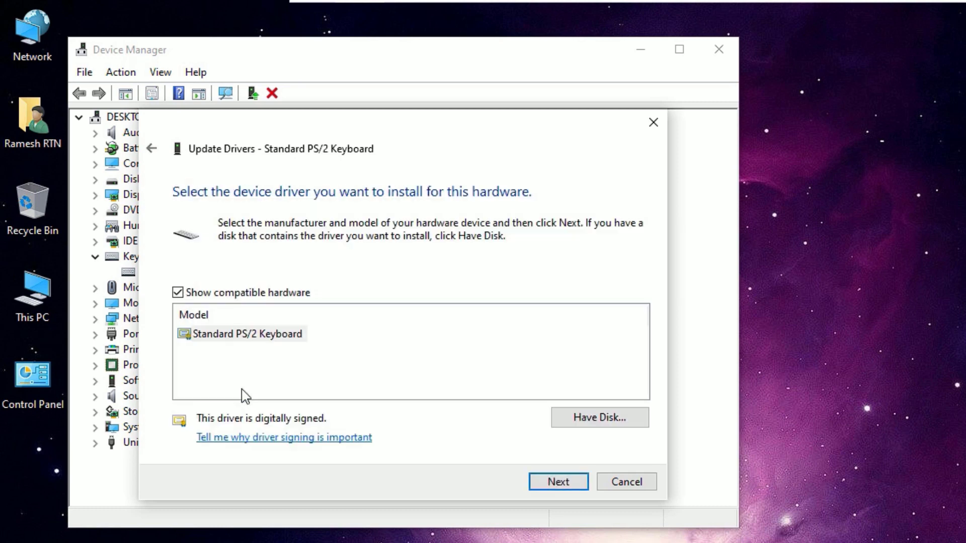
{"action": "left_click", "coordinate": [239, 337]}
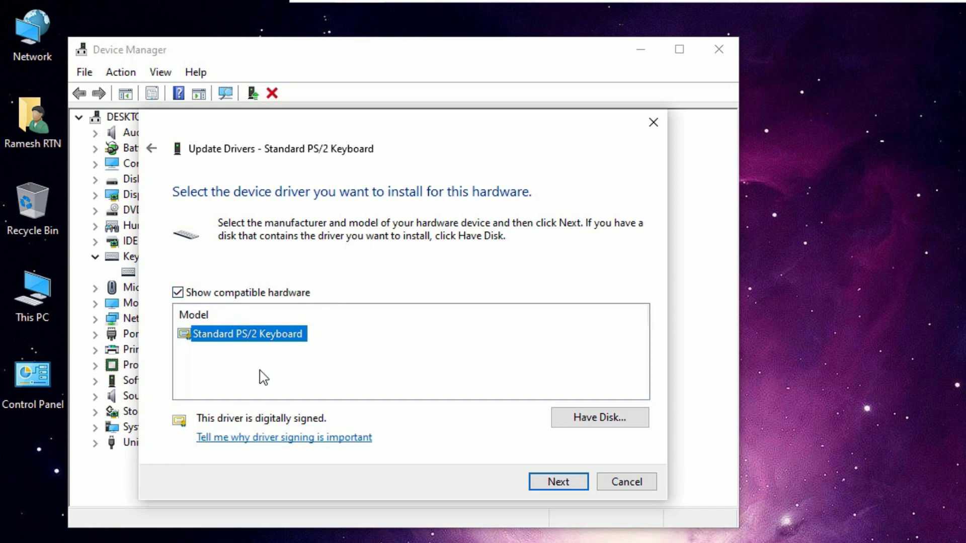
{"action": "left_click", "coordinate": [549, 482]}
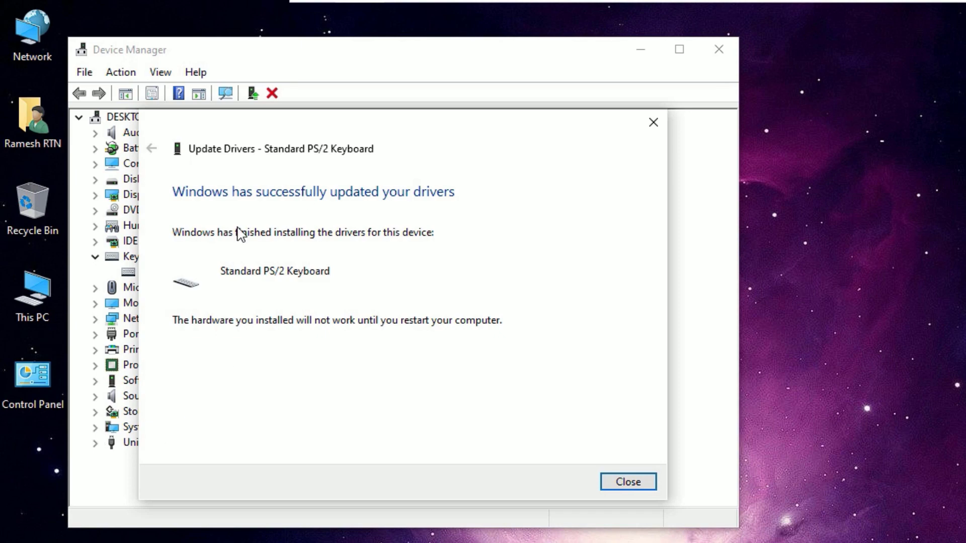
{"action": "left_click", "coordinate": [613, 485]}
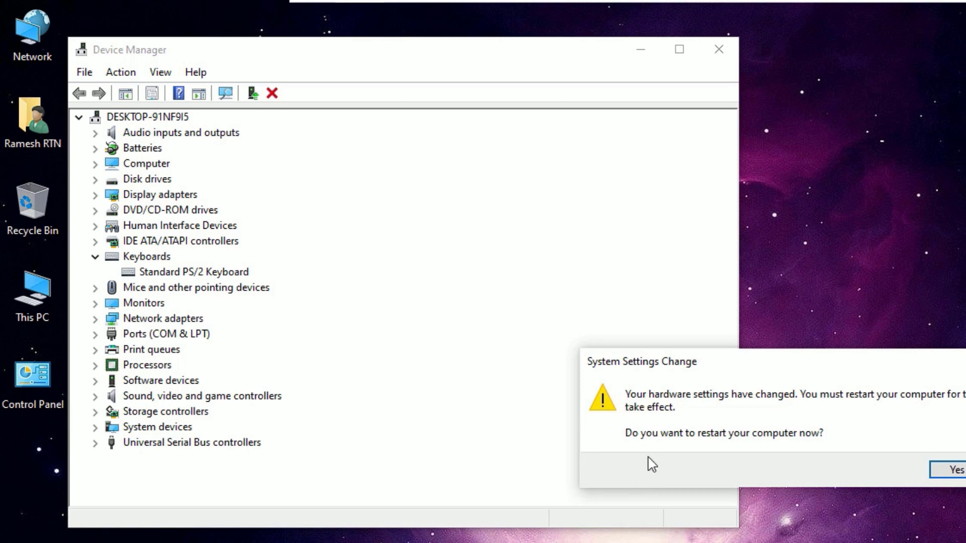
{"action": "left_click", "coordinate": [944, 471]}
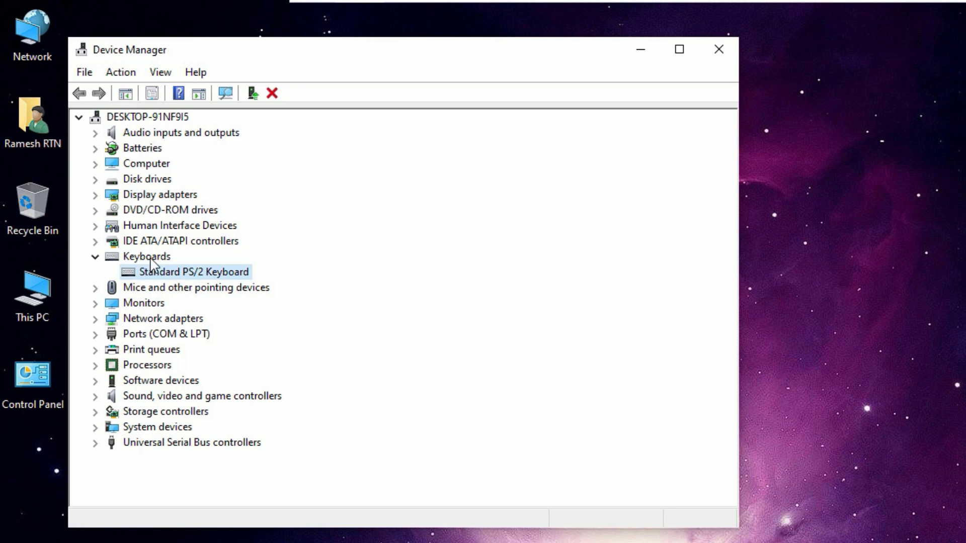
- Uninstall the Standard PS/2 Keyboard device from its context menu
{"action": "right_click", "coordinate": [154, 272]}
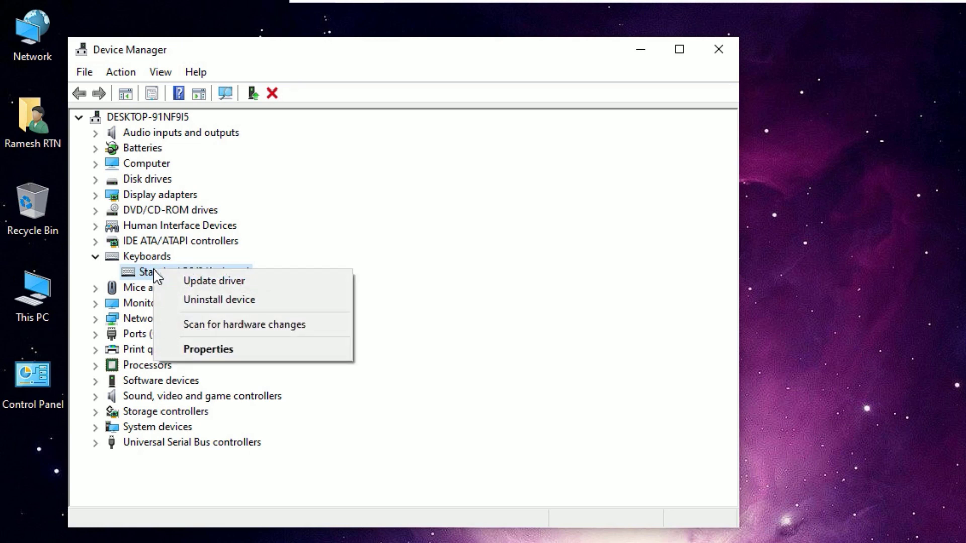
{"action": "left_click", "coordinate": [209, 300]}
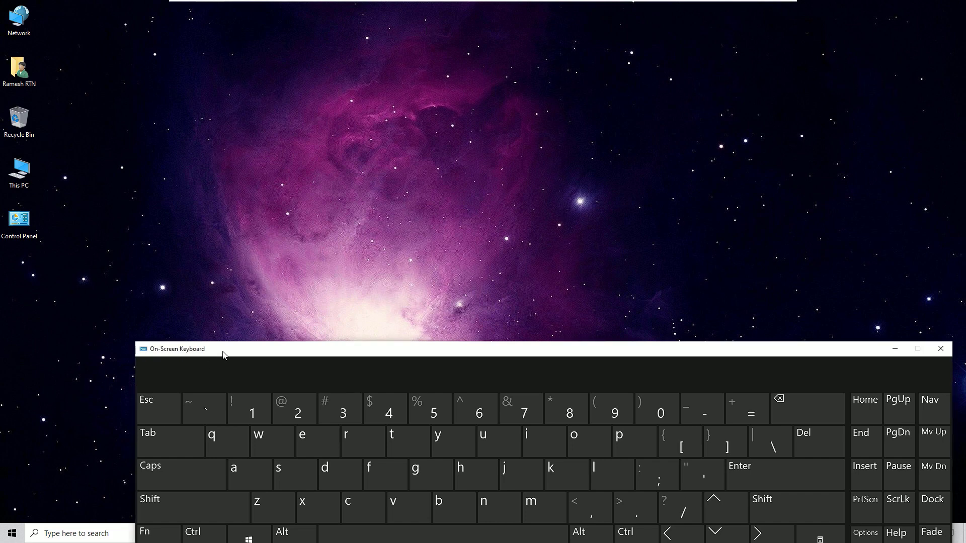
- Move the On-Screen Keyboard up, search 'task scheduler', and open Task Scheduler
{"action": "left_click_drag", "start_coordinate": [222, 352], "coordinate": [270, 327]}
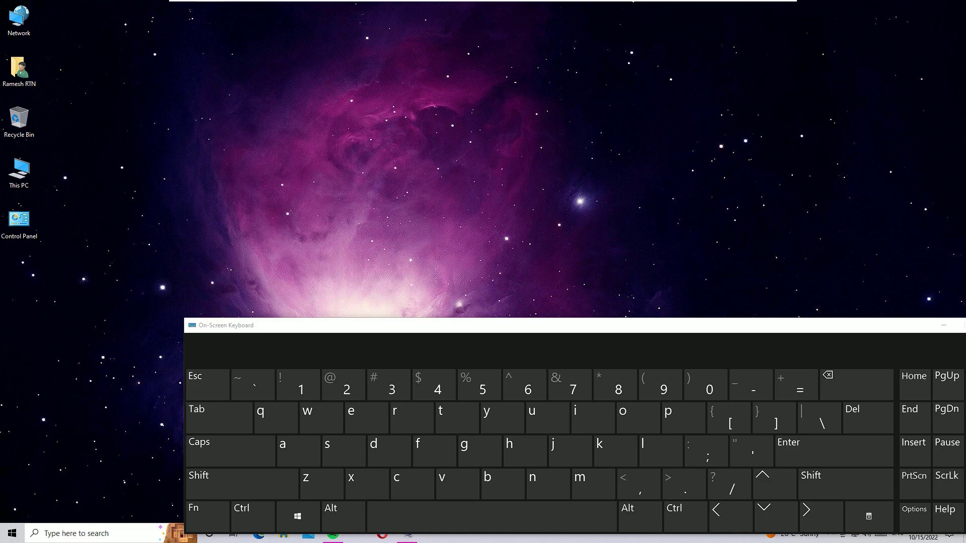
{"action": "left_click", "coordinate": [76, 534]}
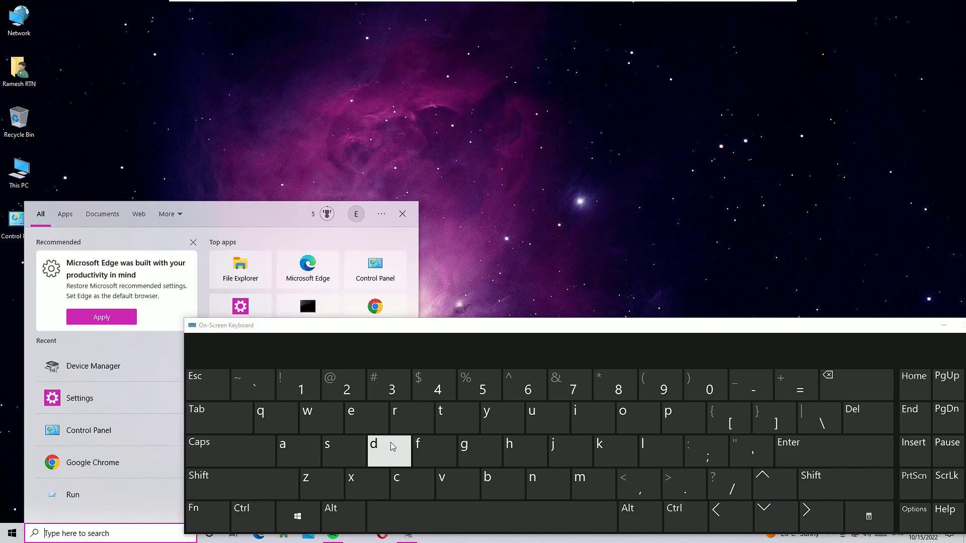
{"action": "left_click", "coordinate": [443, 418]}
{"action": "left_click", "coordinate": [297, 451]}
{"action": "left_click", "coordinate": [342, 450]}
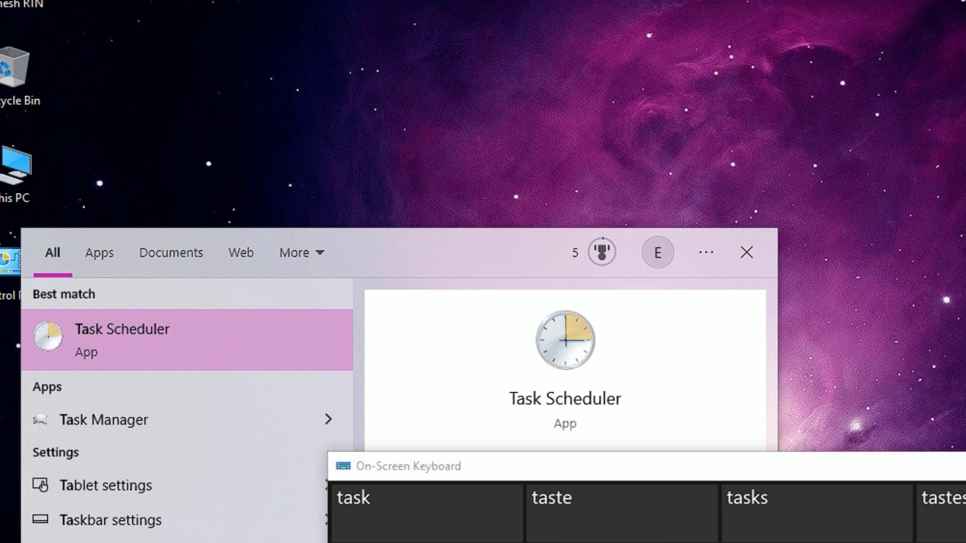
{"action": "type", "text": "k sch"}
{"action": "type", "text": "eduler"}
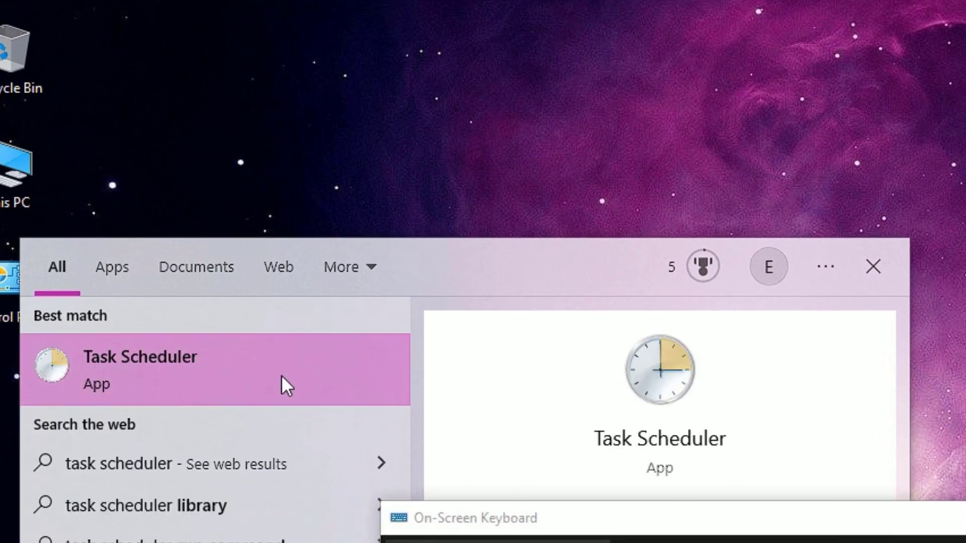
{"action": "left_click", "coordinate": [228, 378]}
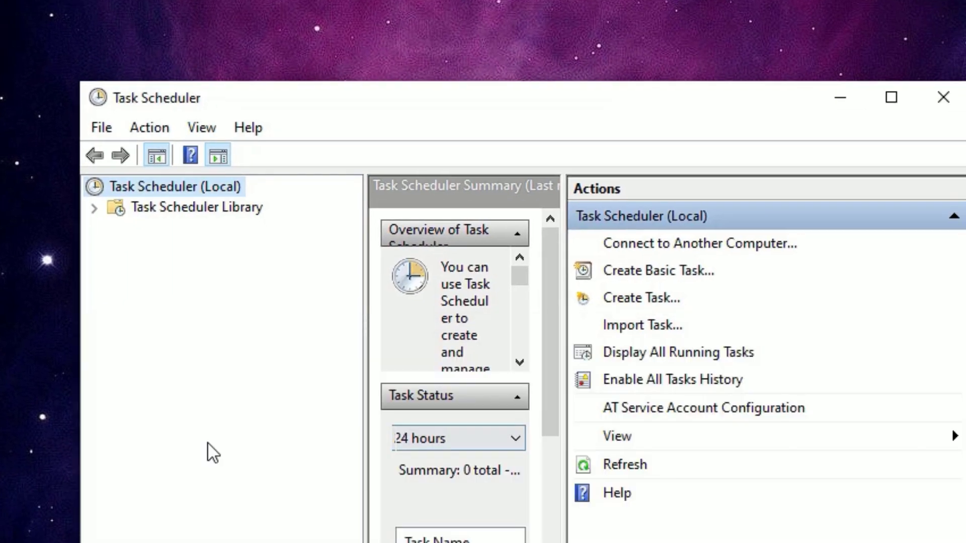
- Enable the MsCtfMonitor task under Microsoft > Windows > TextServicesFramework, then minimize Task Scheduler
{"action": "left_click", "coordinate": [94, 208]}
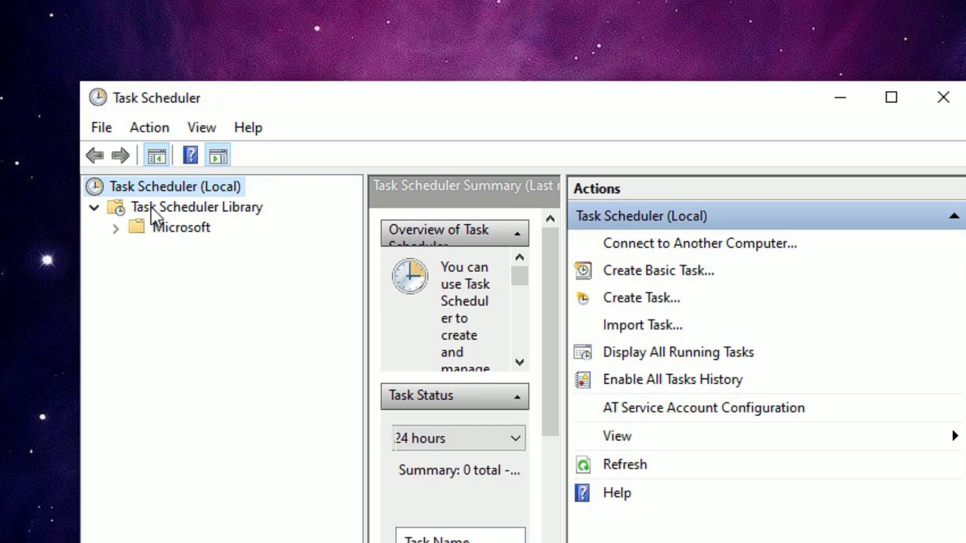
{"action": "double_click", "coordinate": [141, 226]}
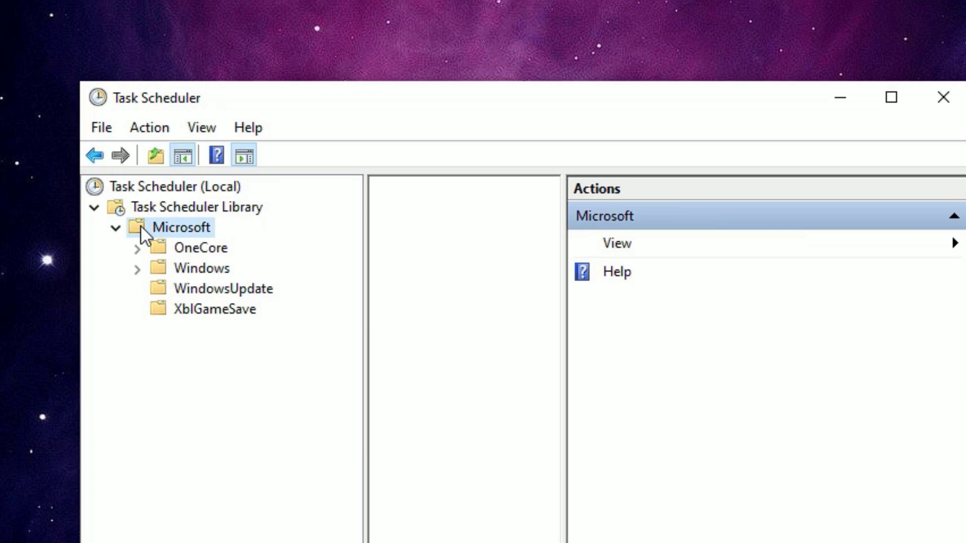
{"action": "double_click", "coordinate": [185, 269]}
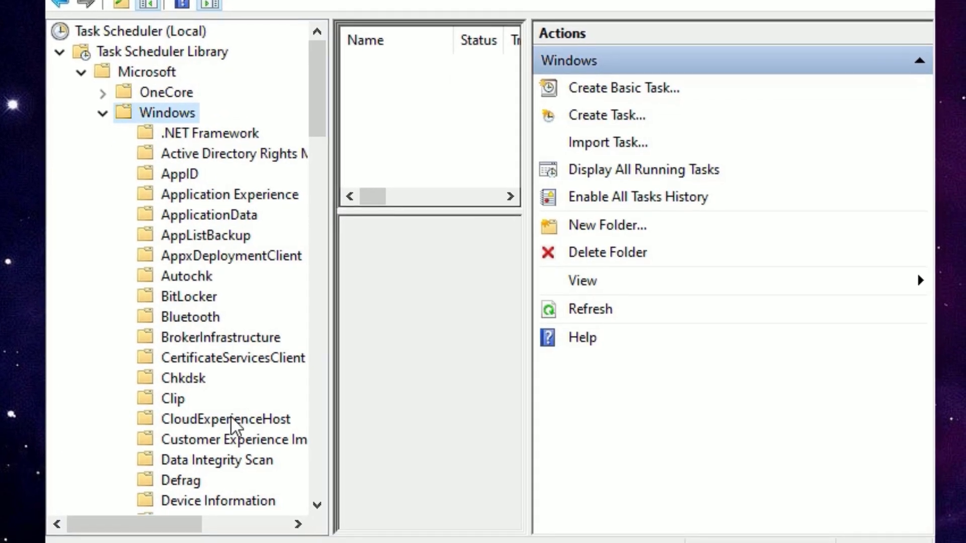
{"action": "scroll", "coordinate": [230, 415], "scroll_direction": "down", "scroll_amount": 3}
{"action": "scroll", "coordinate": [231, 415], "scroll_direction": "down", "scroll_amount": 15}
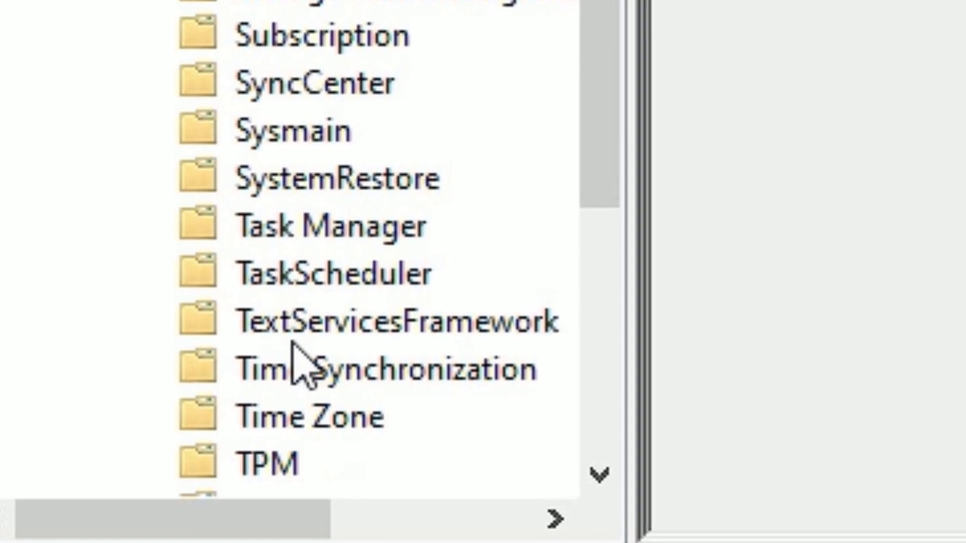
{"action": "left_click", "coordinate": [167, 447]}
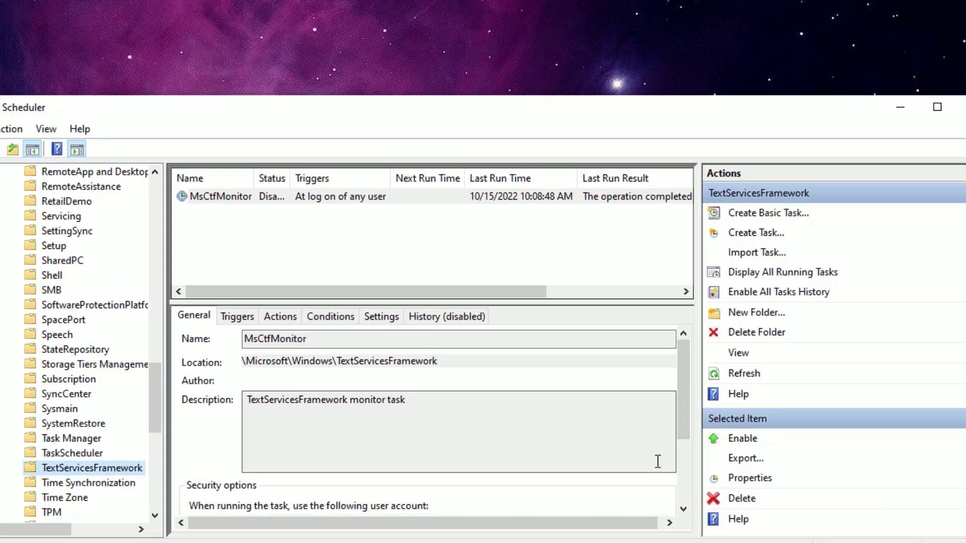
{"action": "left_click", "coordinate": [741, 438]}
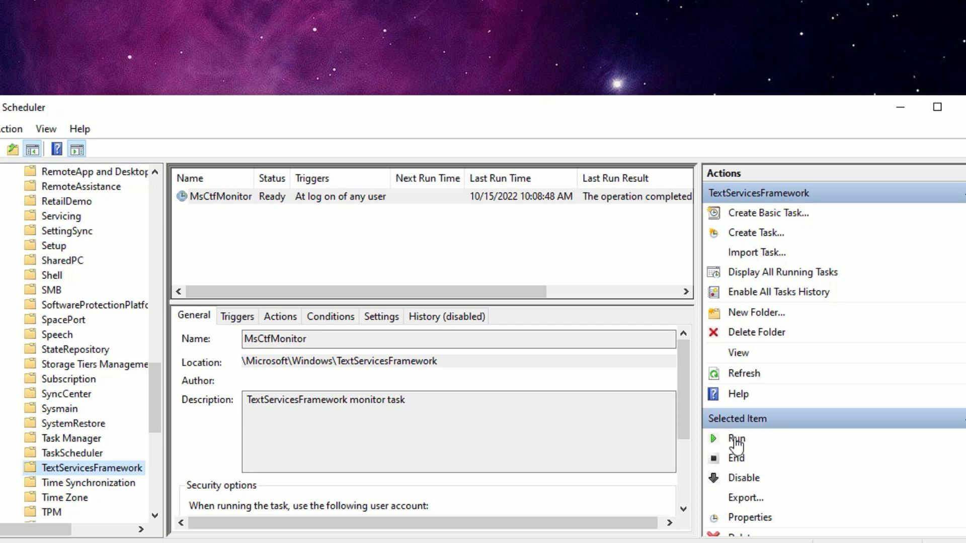
{"action": "left_click", "coordinate": [900, 107]}
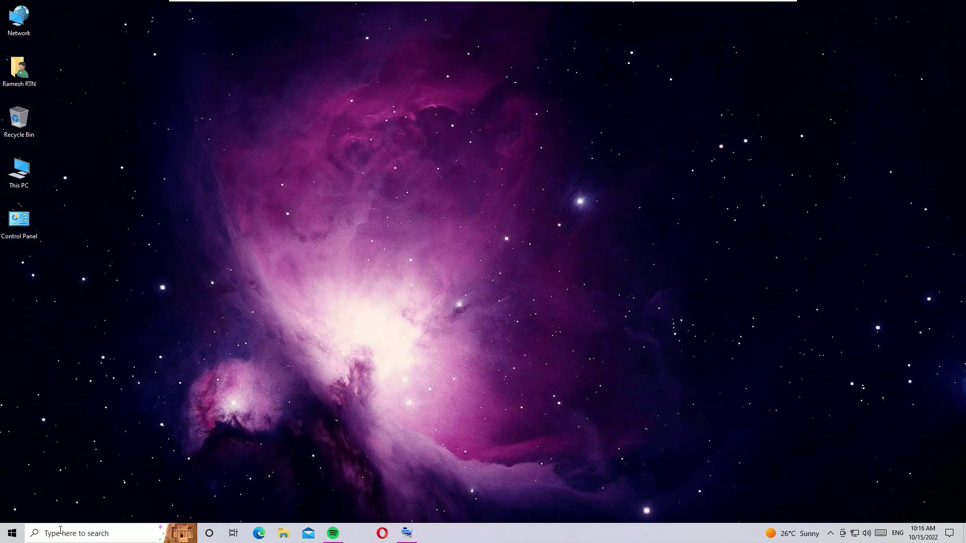
- Open Windows search to show top apps and recent items like Task Scheduler and Device Manager
{"action": "left_click", "coordinate": [60, 532]}
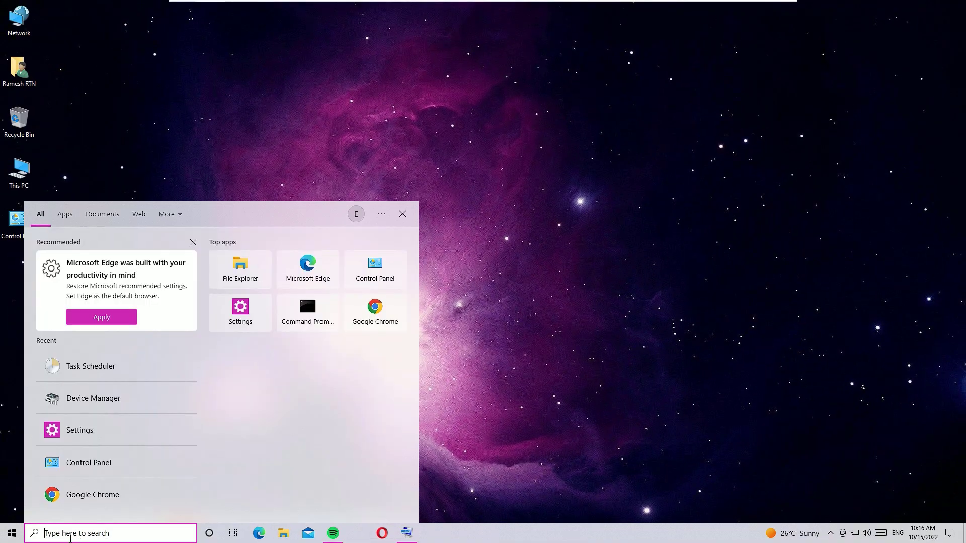